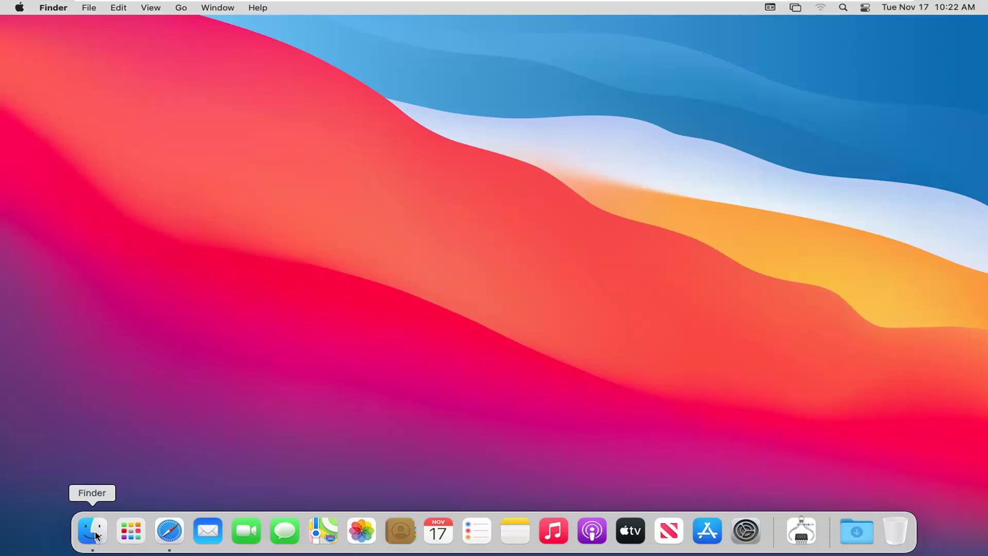
# Open a new Finder window from the Dock and scroll through Recents.
pyautogui.click(96, 536)
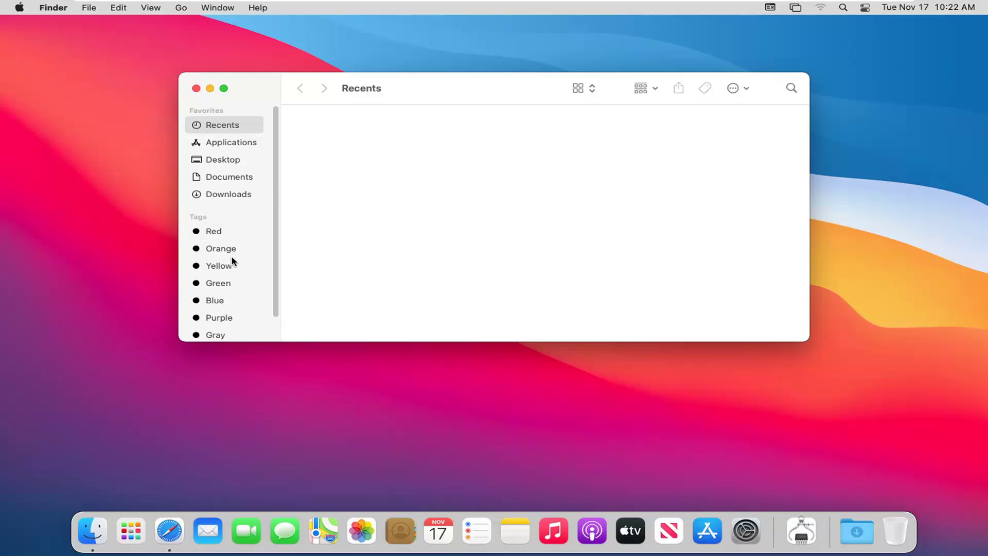
pyautogui.scroll(-2, 242, 242)
pyautogui.scroll(2, 258, 267)
# Browse the Applications folder, then show the empty Desktop folder.
pyautogui.click(224, 147)
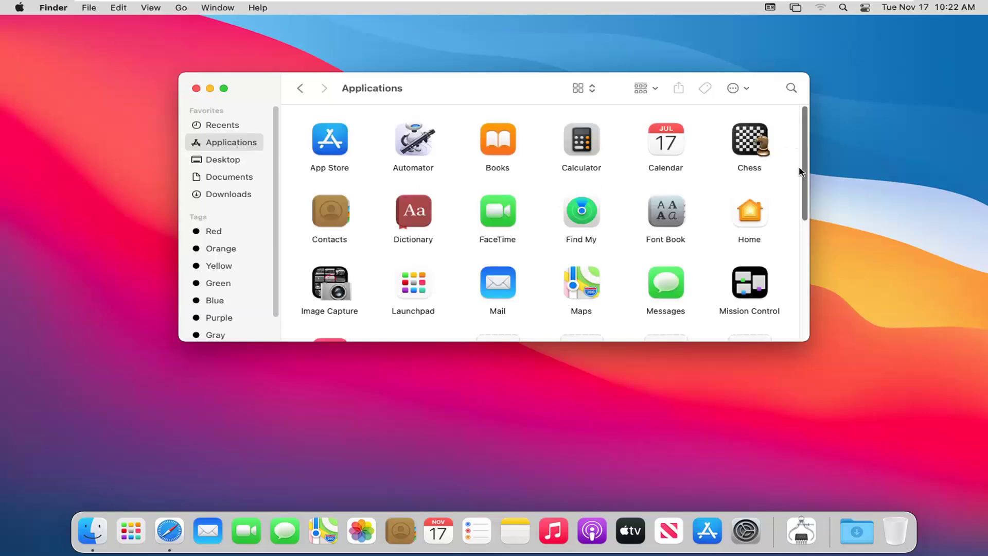
pyautogui.moveTo(801, 170); pyautogui.dragTo(793, 225)
pyautogui.scroll(5, 786, 172)
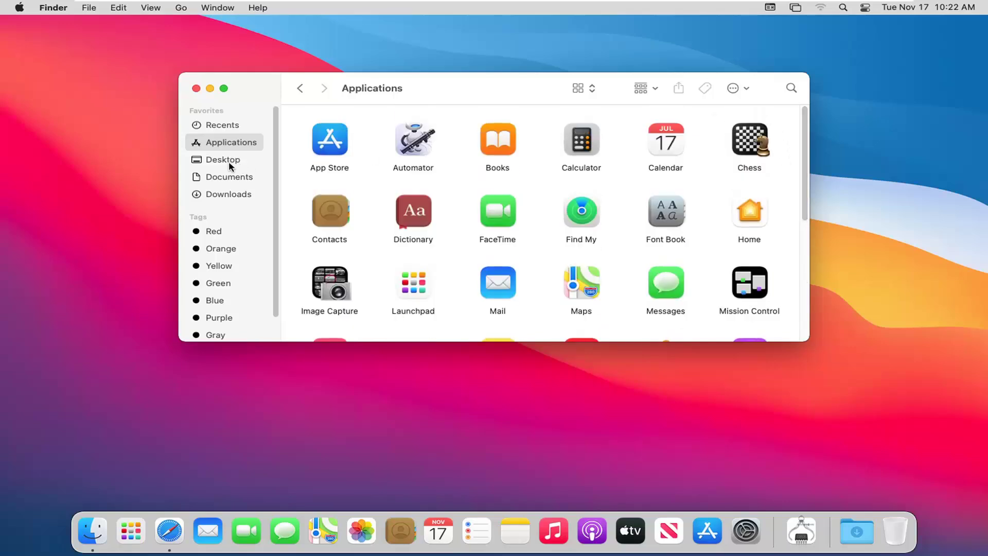
pyautogui.click(215, 160)
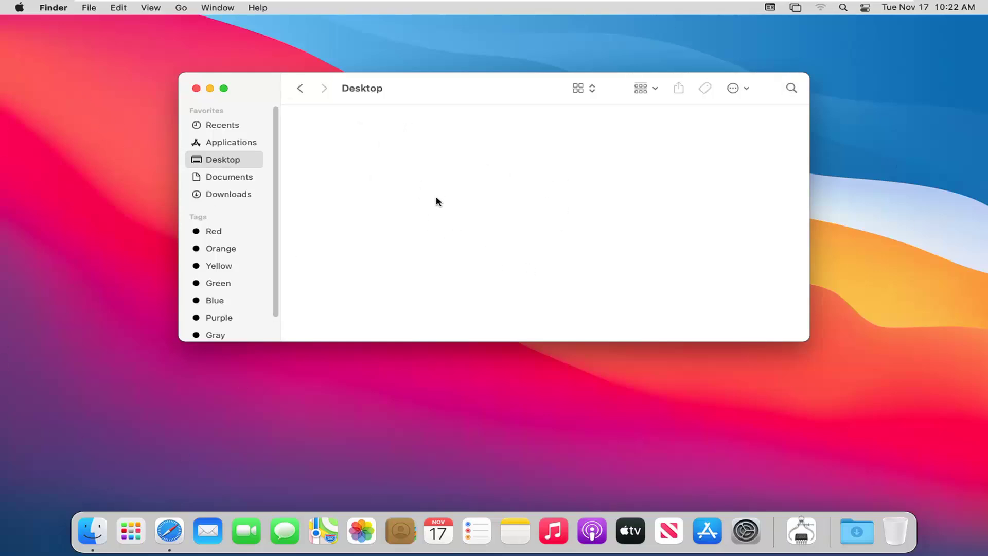
# Return to Applications and switch it to List view with Cmd+2.
pyautogui.click(222, 144)
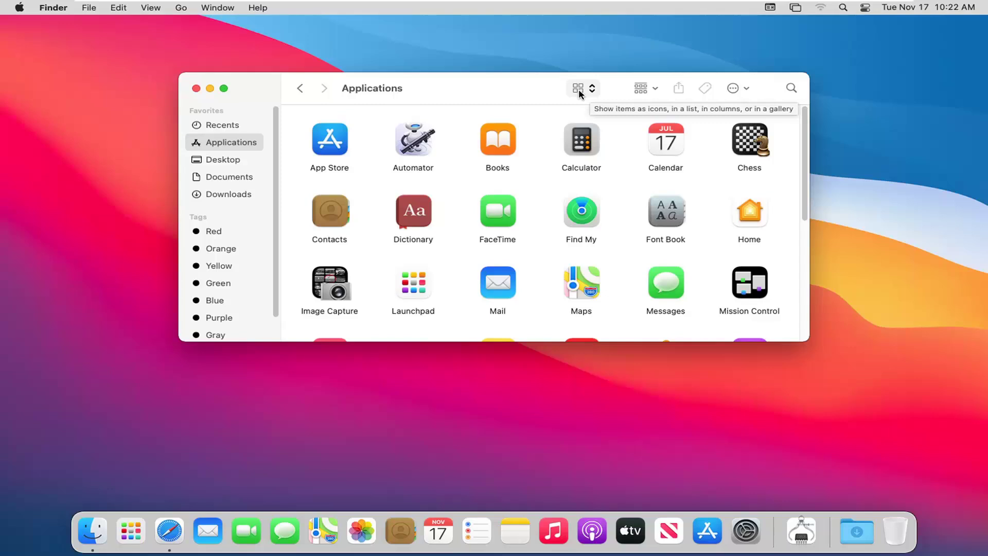
pyautogui.click(579, 91)
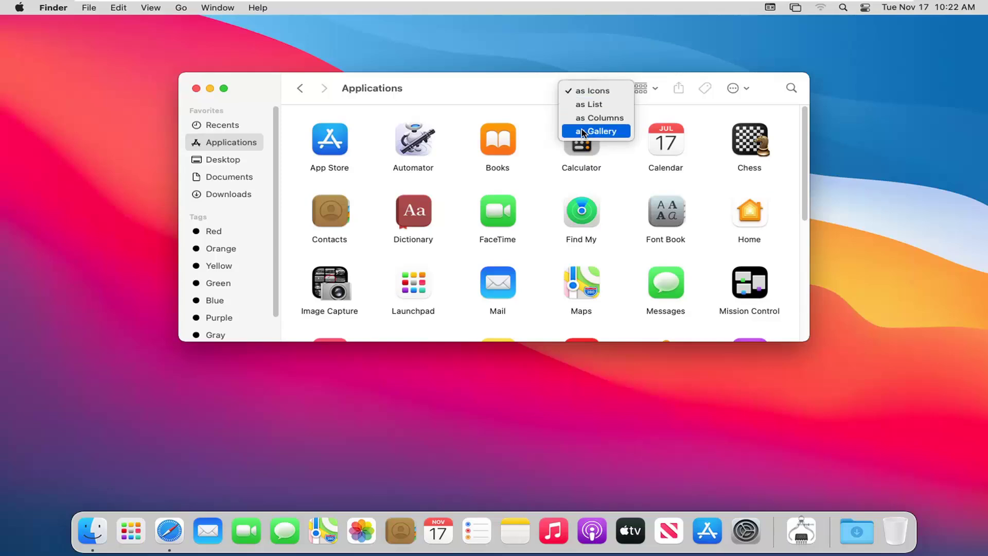
pyautogui.click(587, 92)
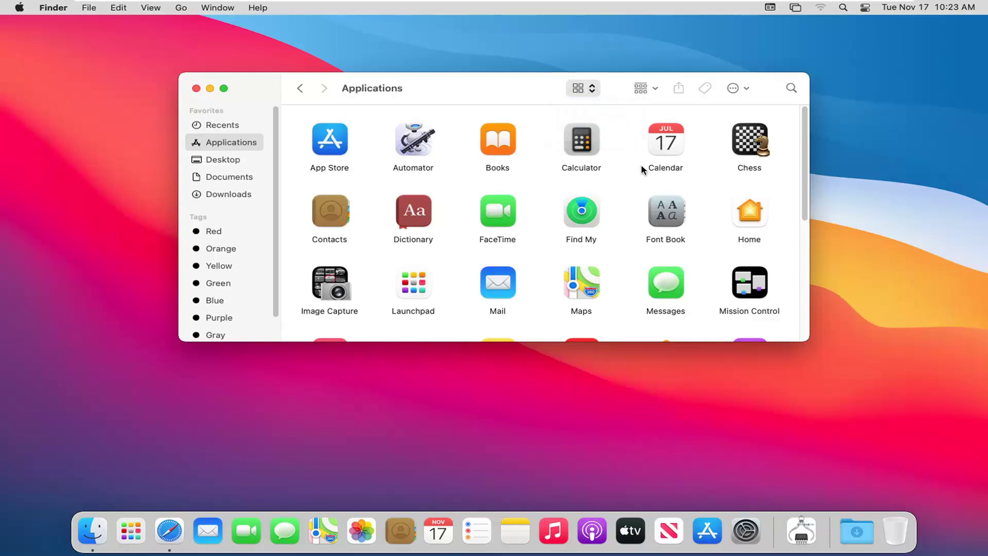
pyautogui.press('super+2')
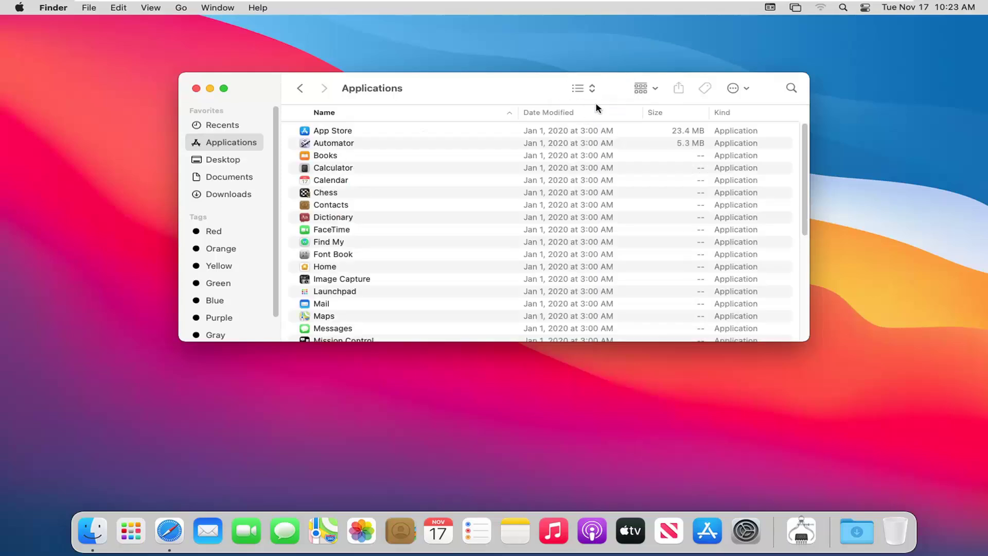
# Sort the list by Date Modified, then switch back to Icons view.
pyautogui.click(560, 114)
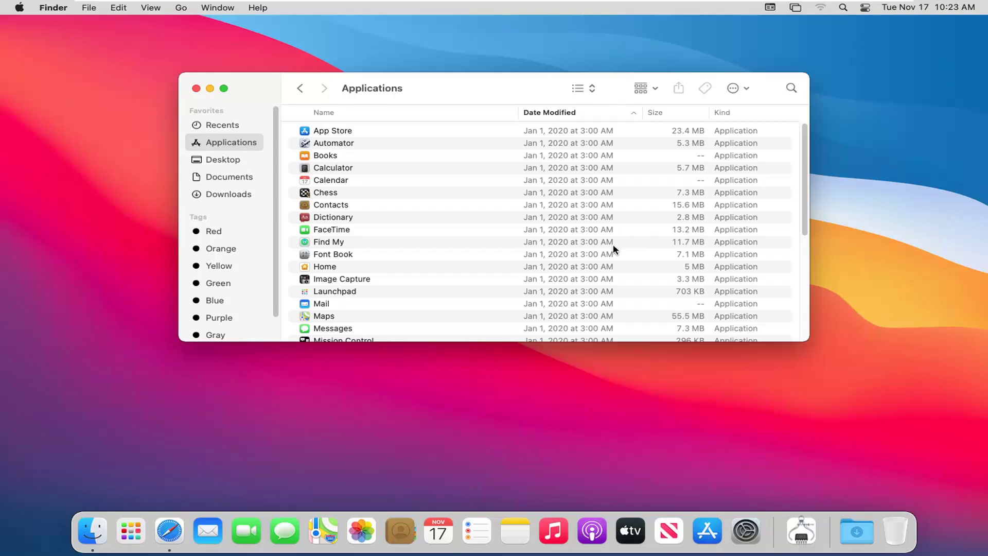
pyautogui.click(589, 94)
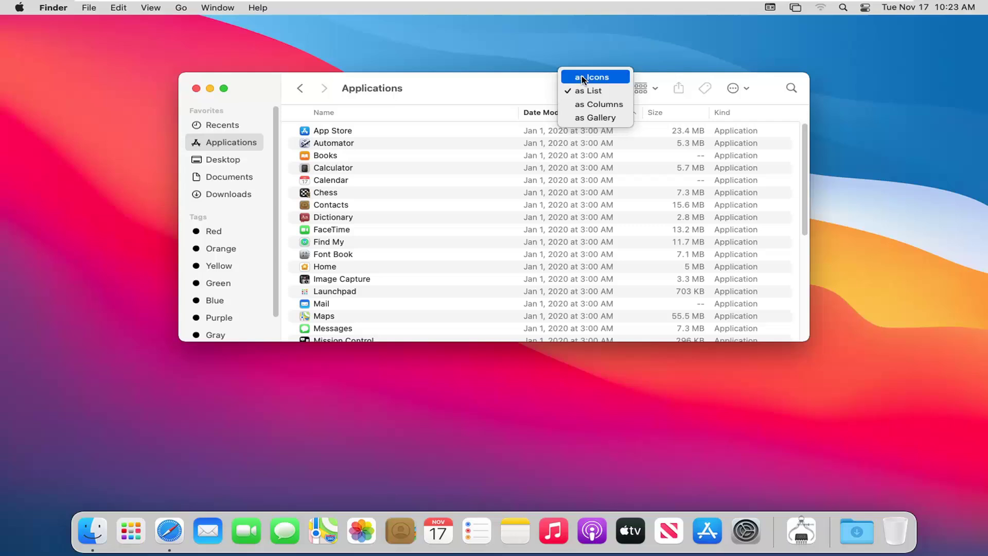
pyautogui.click(584, 79)
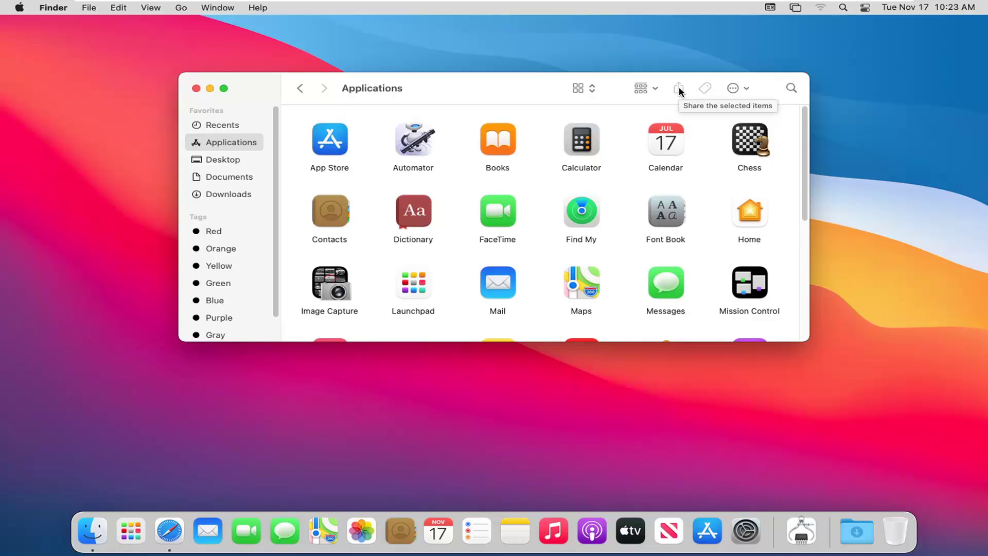
# Select Calculator and view its Share options, then dismiss them without sharing.
pyautogui.click(582, 152)
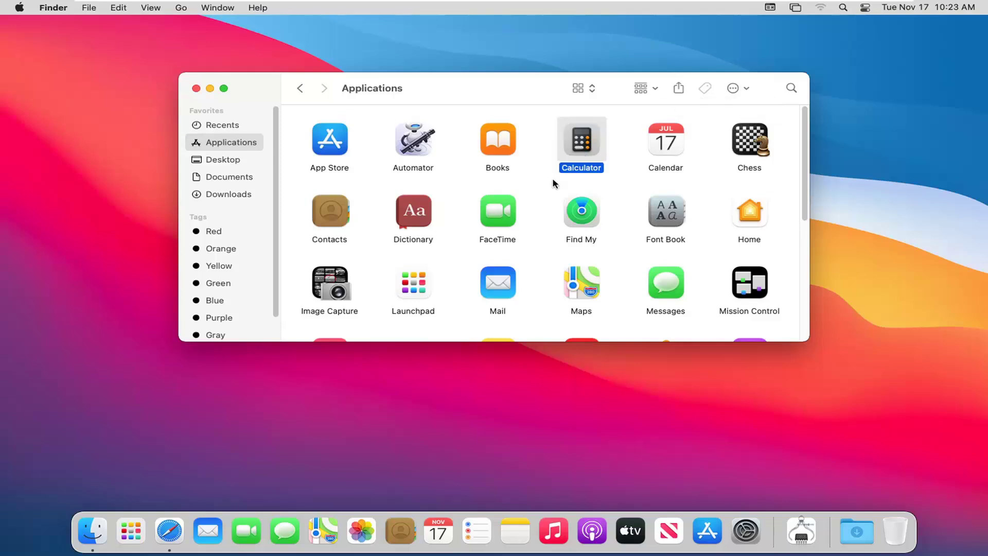
pyautogui.click(679, 89)
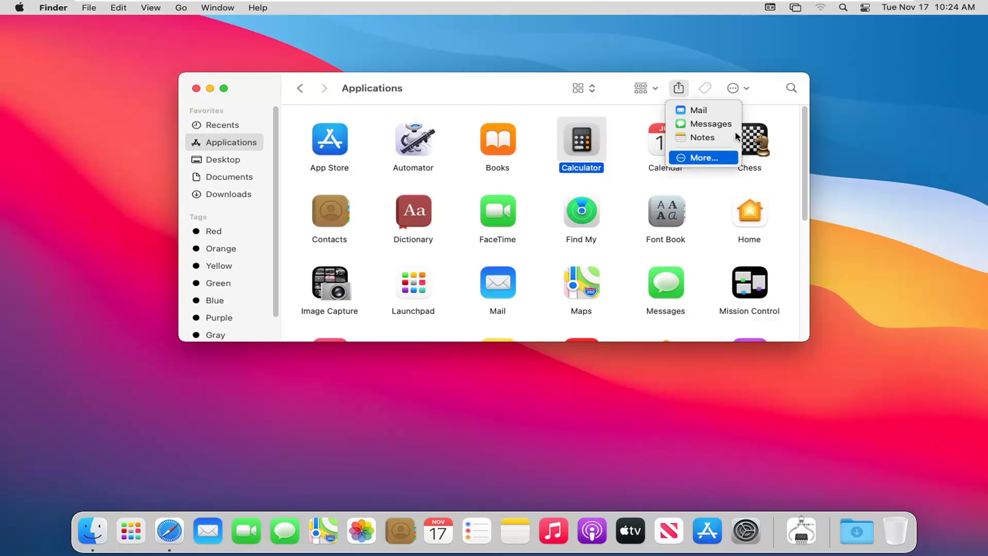
pyautogui.click(705, 88)
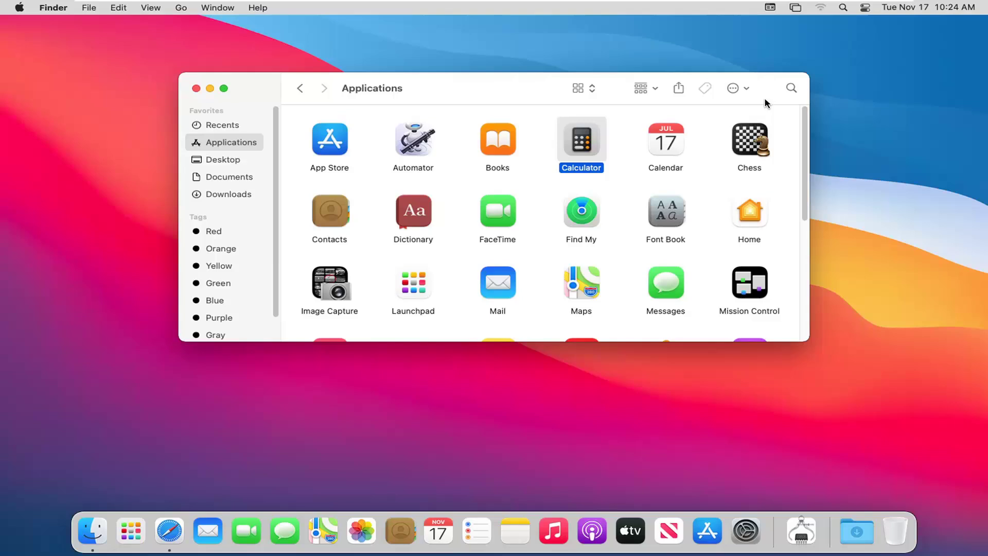
# Open the Action menu for Calculator and step down through its items.
pyautogui.click(745, 92)
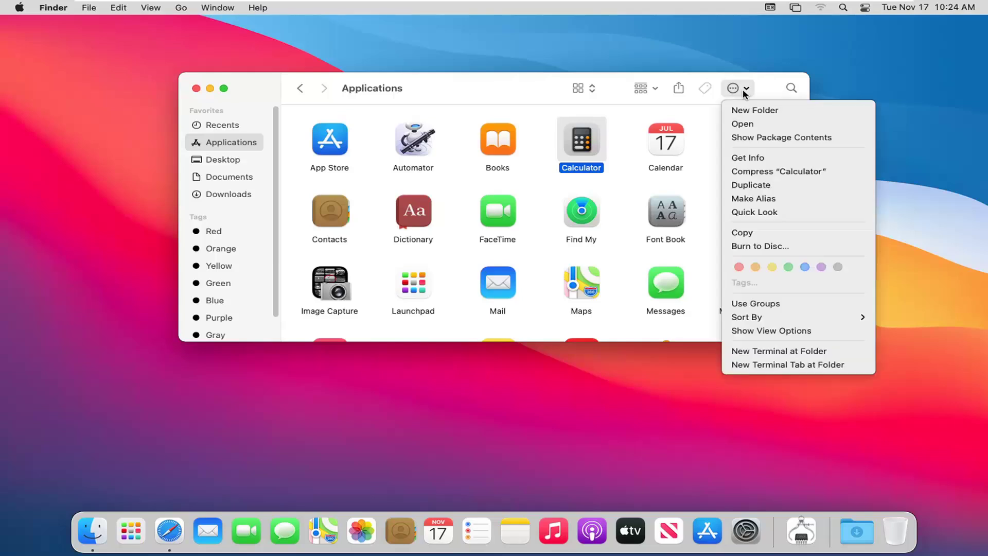
pyautogui.press('Down')
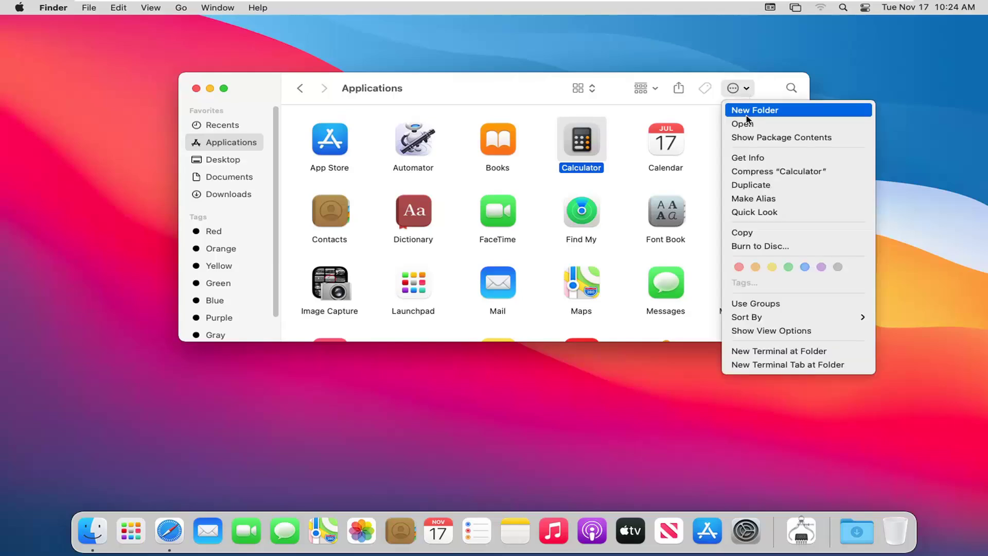
pyautogui.press('Down')
pyautogui.press('Down')
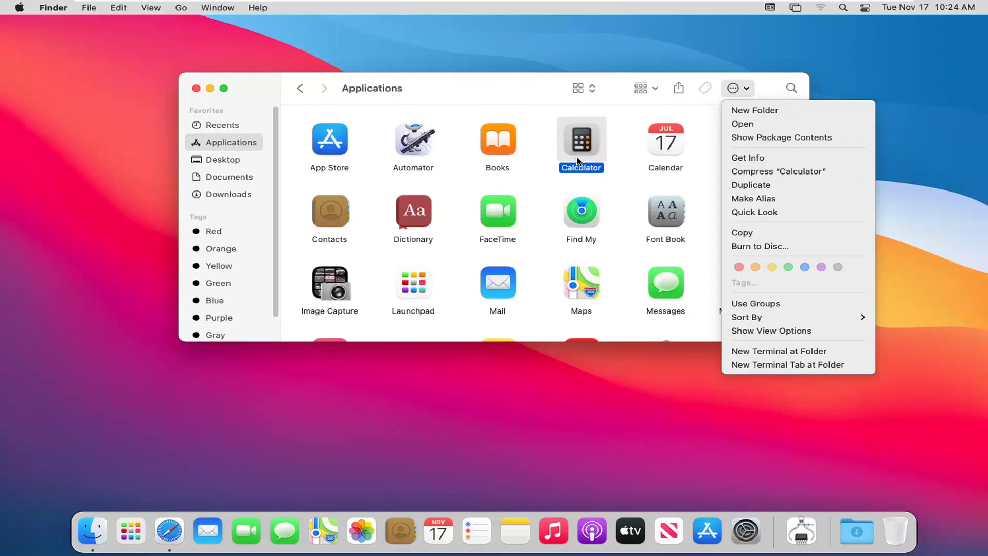
# Open Calculator's Get Info window, centre it, highlight its Where path, then close it.
pyautogui.click(760, 164)
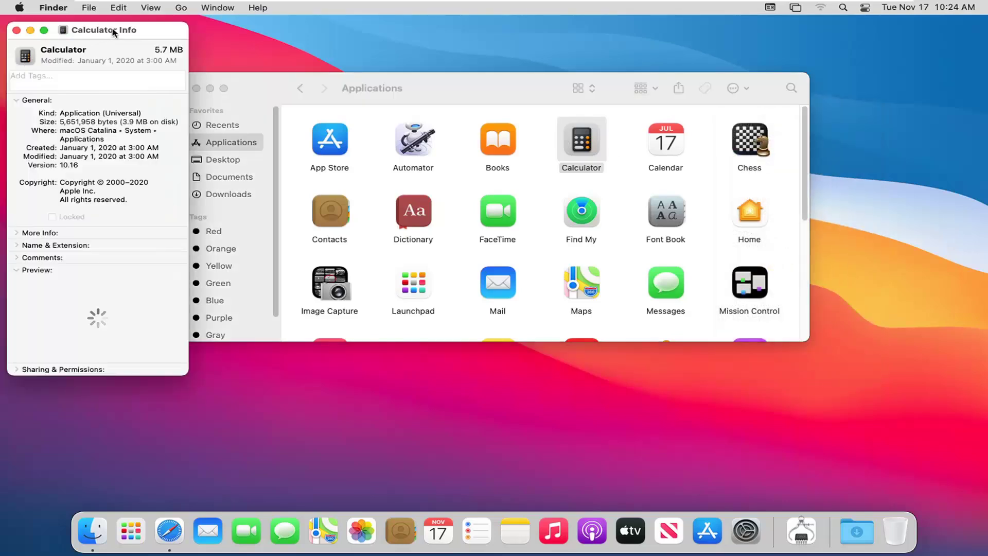
pyautogui.moveTo(115, 26); pyautogui.dragTo(426, 49)
pyautogui.moveTo(525, 62); pyautogui.dragTo(525, 62)
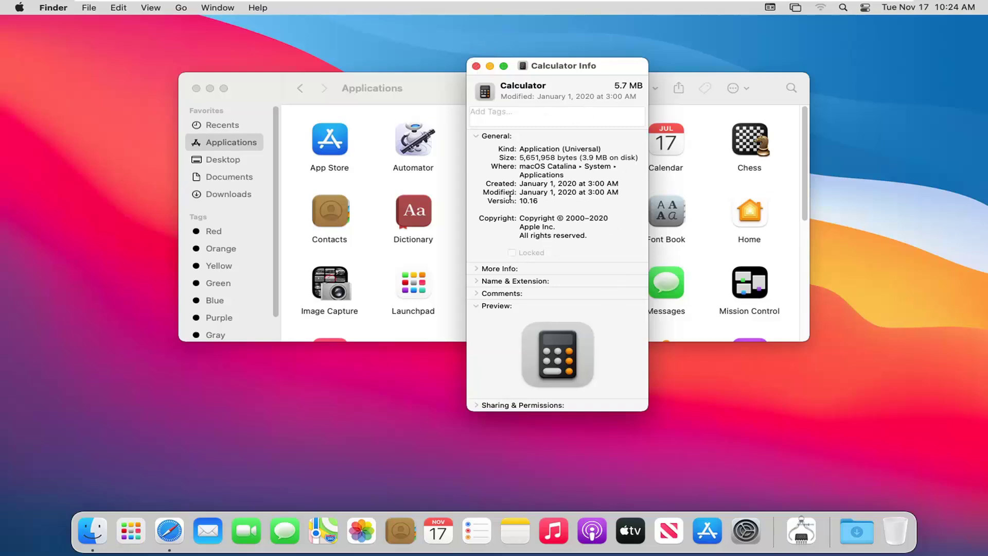
pyautogui.moveTo(520, 167); pyautogui.dragTo(550, 175)
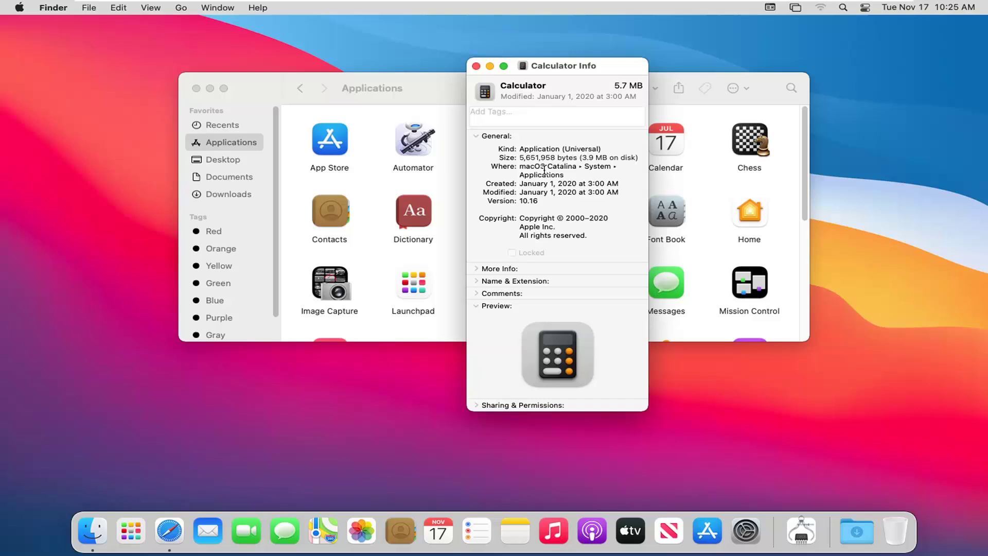
pyautogui.click(476, 66)
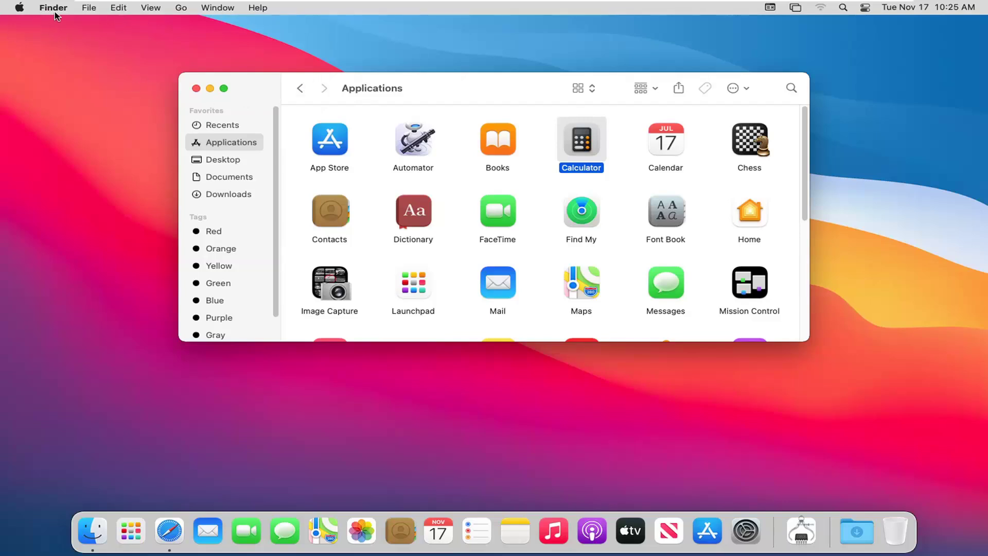
pyautogui.click(117, 8)
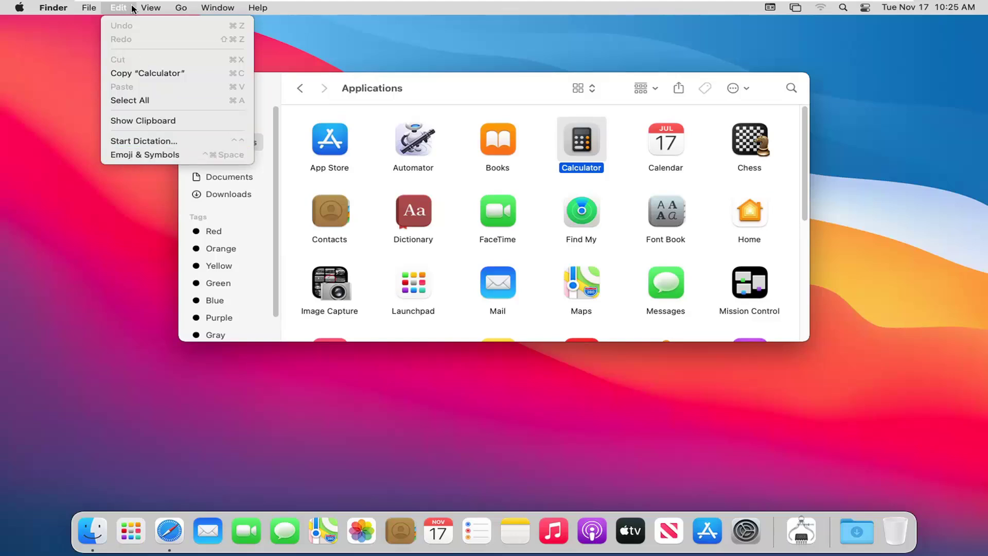
pyautogui.moveTo(137, 7)
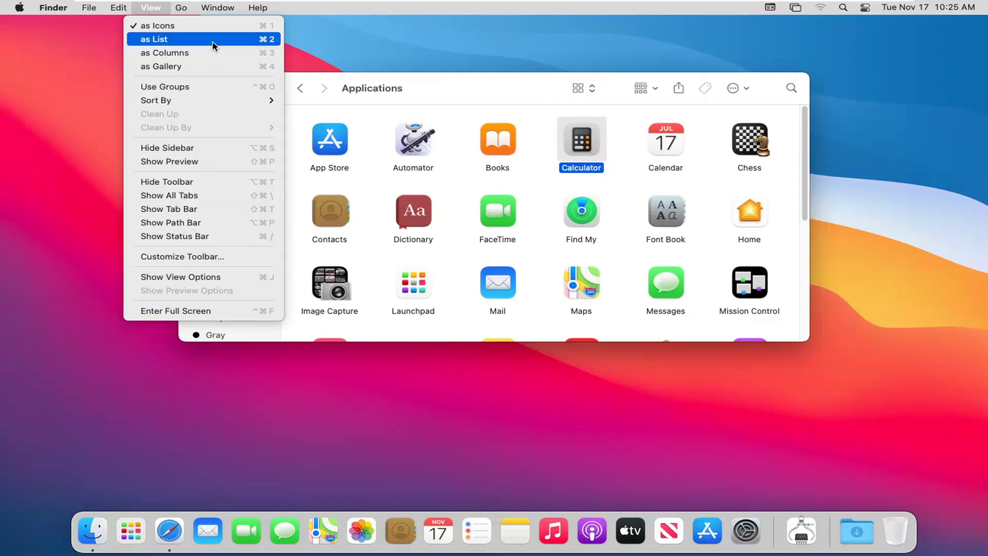
pyautogui.click(444, 90)
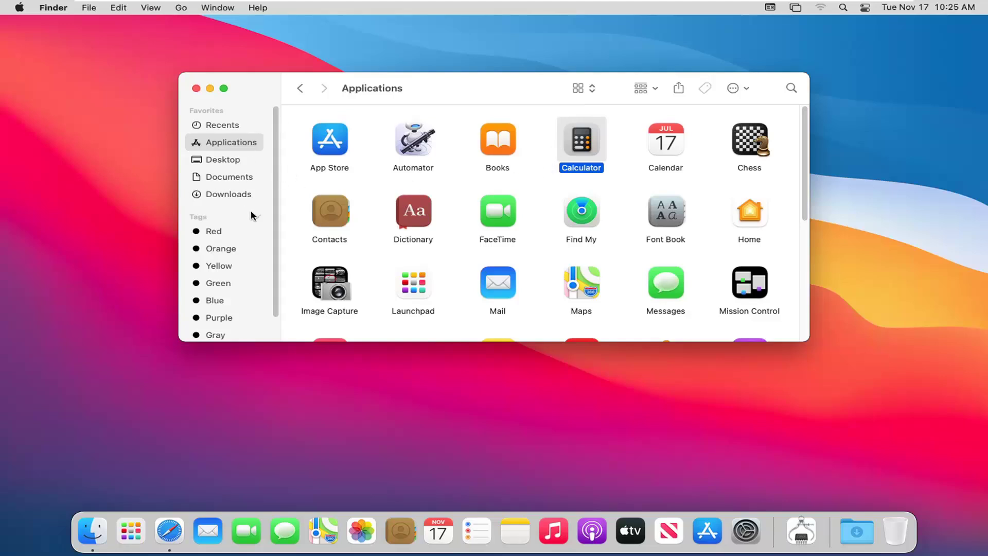
# Activate the toolbar search, scroll the app grid, then close the window with Cmd+W.
pyautogui.click(791, 89)
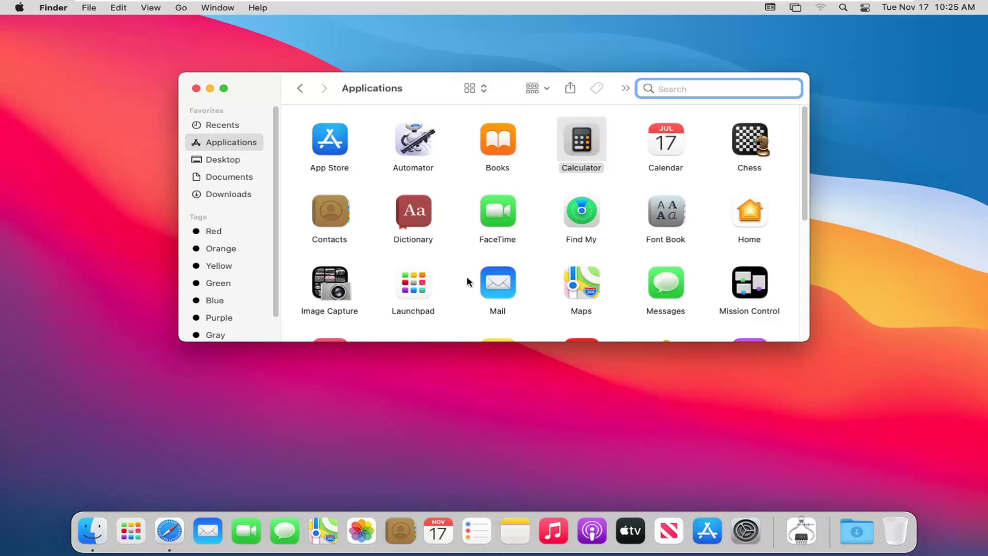
pyautogui.scroll(-10, 607, 229)
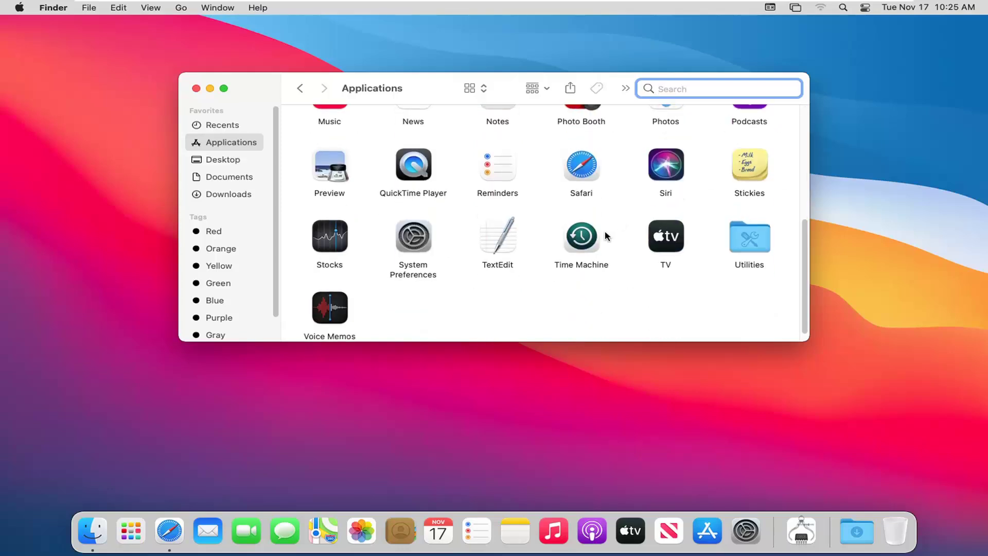
pyautogui.scroll(10, 607, 234)
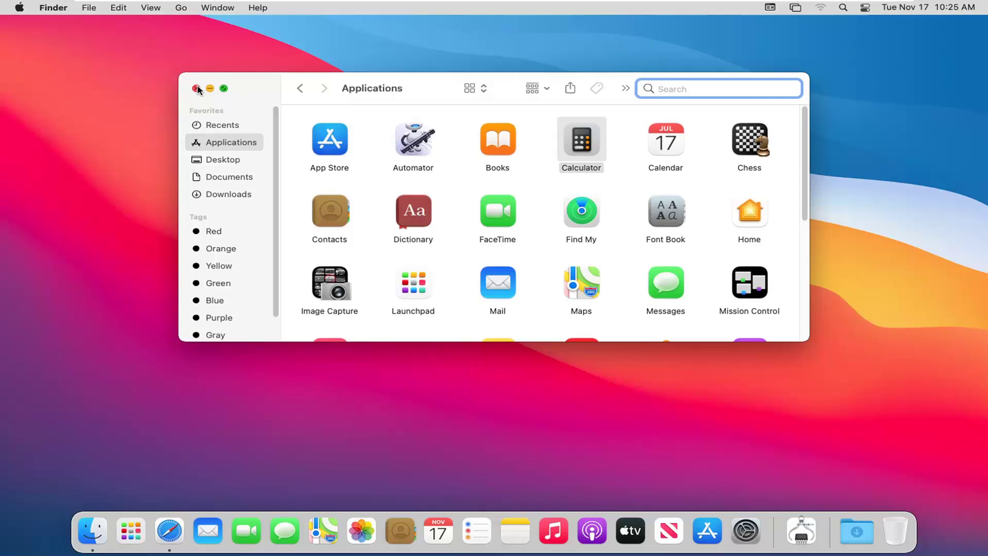
pyautogui.press('super+w')
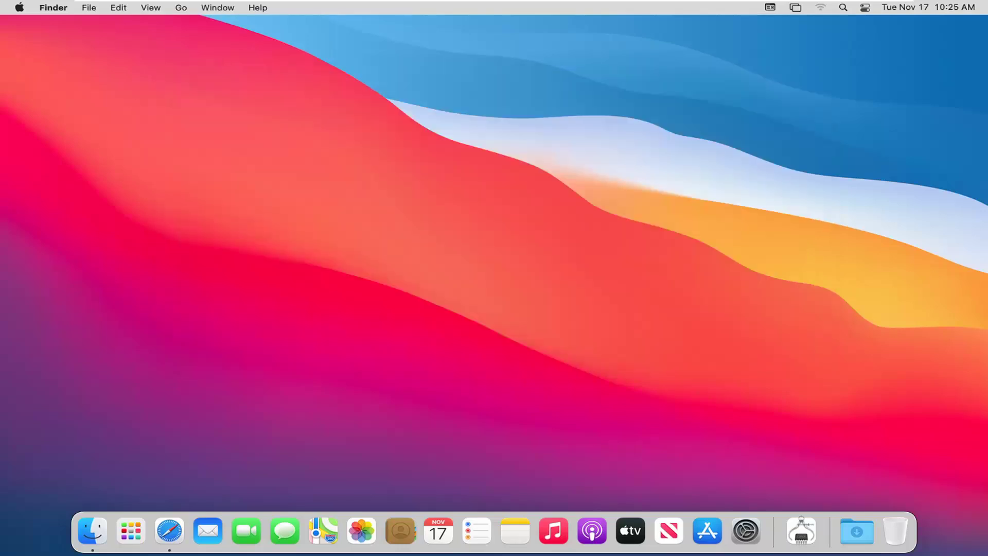